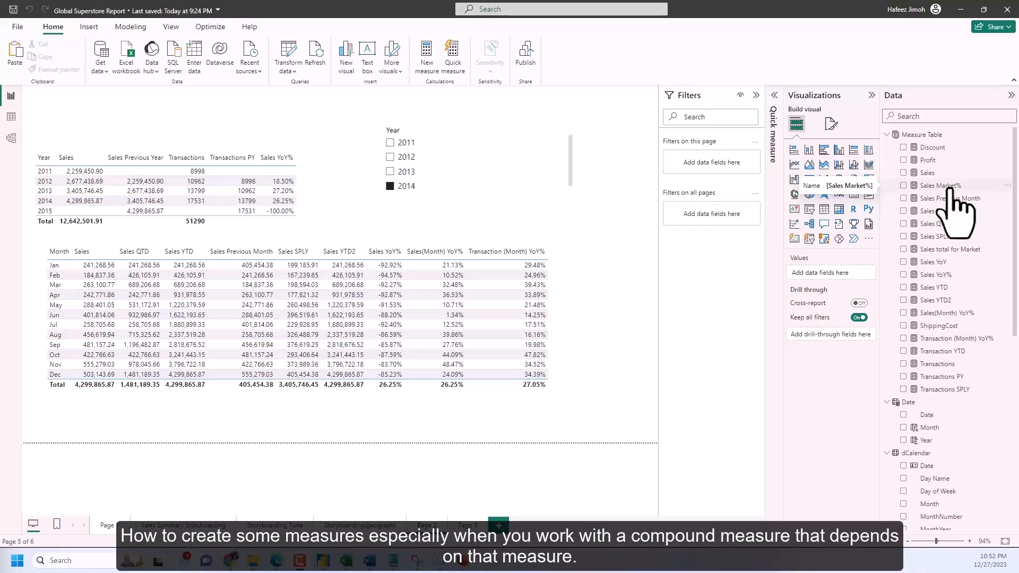
# Step: Create a new measure in the Measure Table named Sales YoY%2, with blank lines below its name for the formula
pyautogui.rightClick(954, 328)
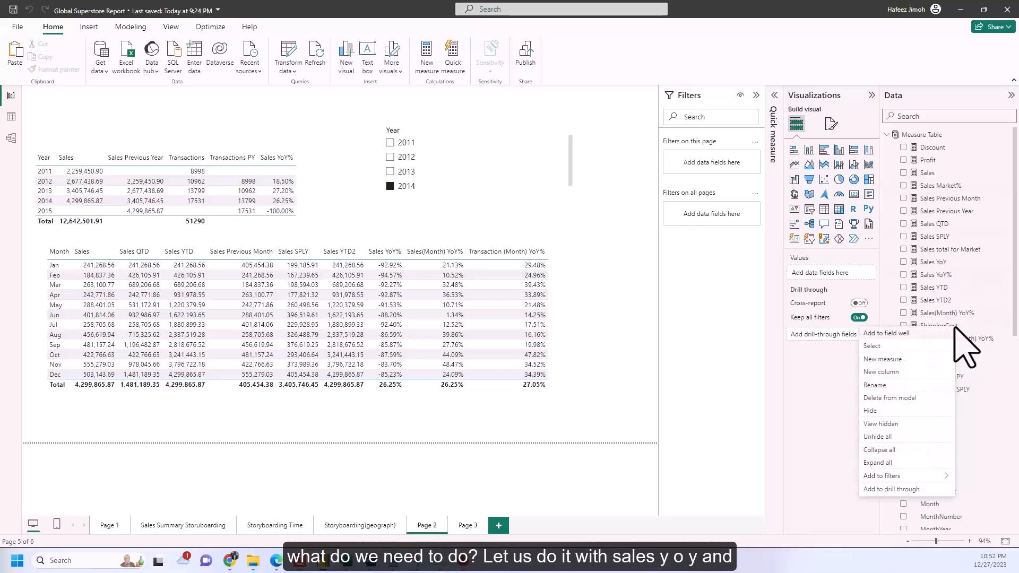
pyautogui.click(939, 364)
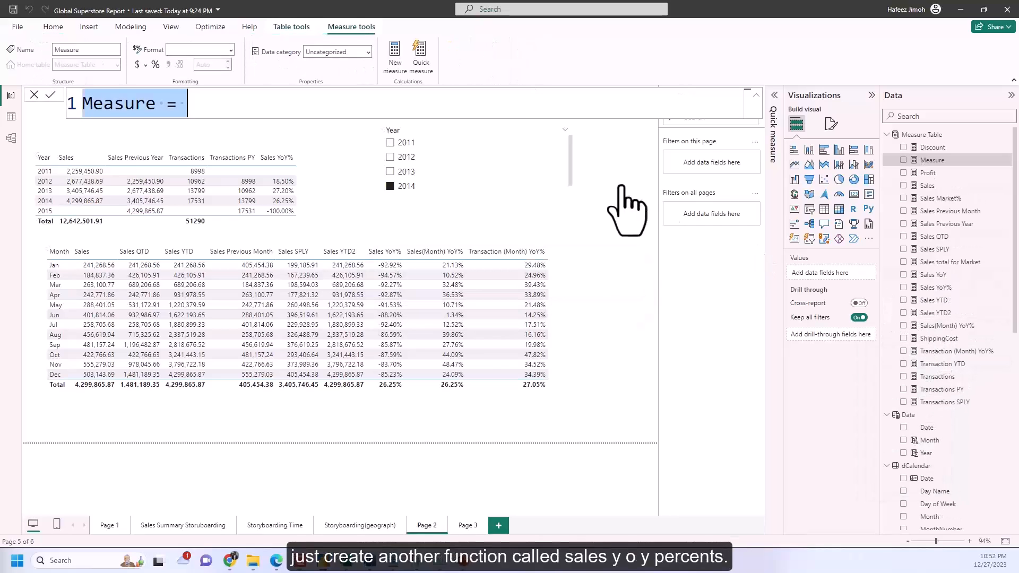
pyautogui.write('Sales YoY%2')
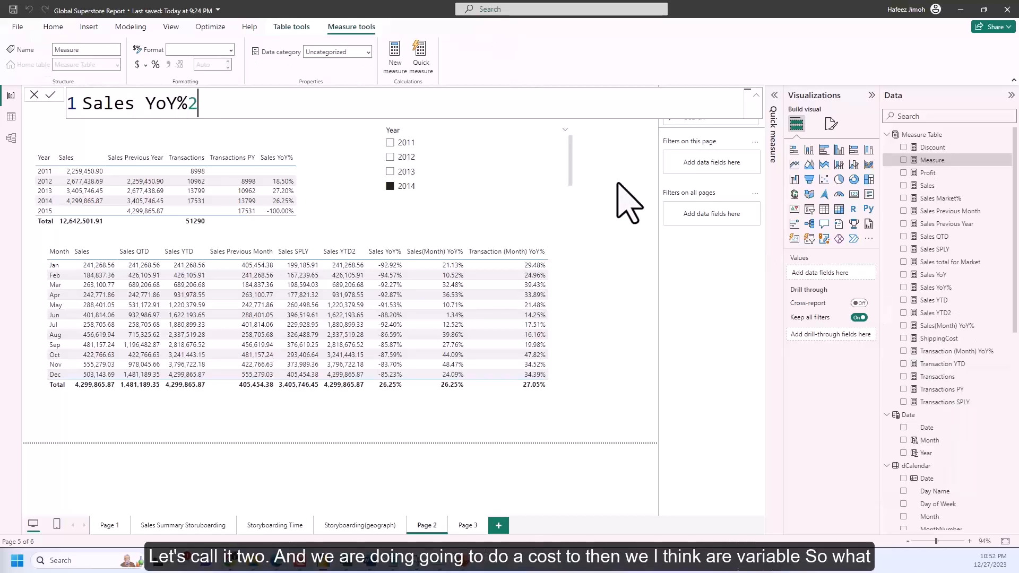
pyautogui.write('=')
pyautogui.hotkey('shift', 'Return')
pyautogui.hotkey('shift', 'Return')
pyautogui.press('Up')
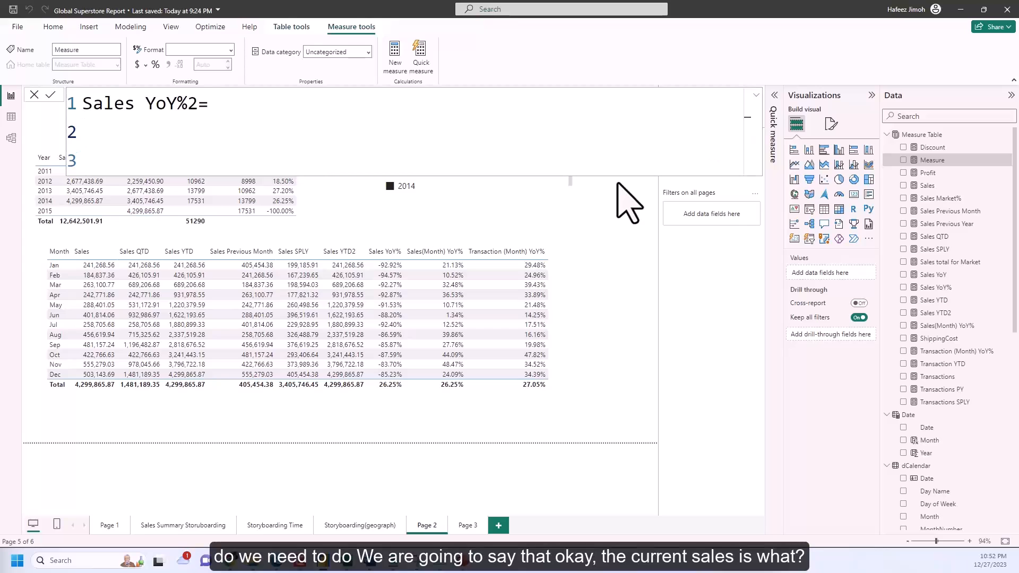
# Step: Declare the variable currentSales as [Sales] with VAR, and begin a previous-sales line beneath it
pyautogui.write('currentSales= ')
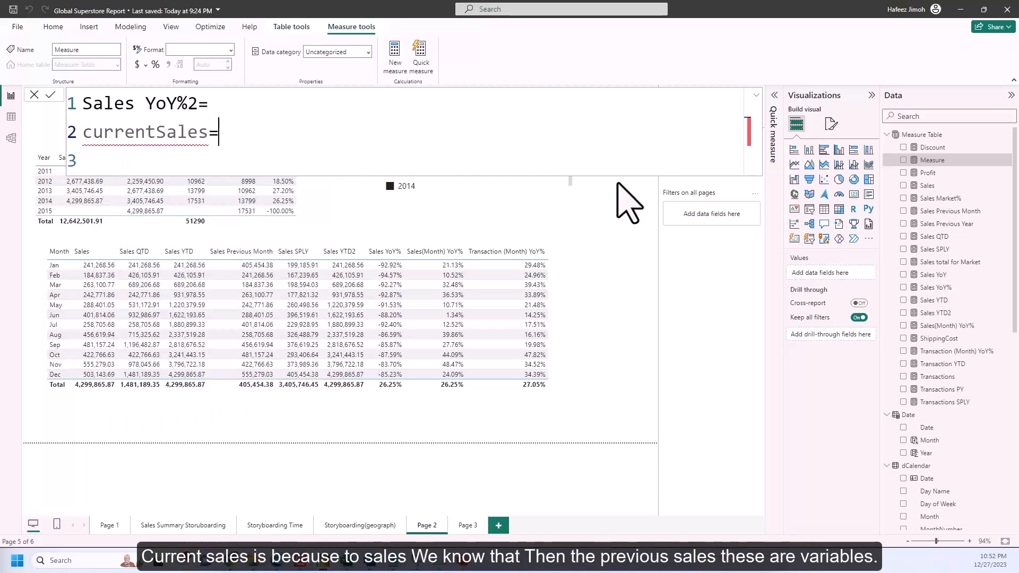
pyautogui.write('[Sales]')
pyautogui.press('Return')
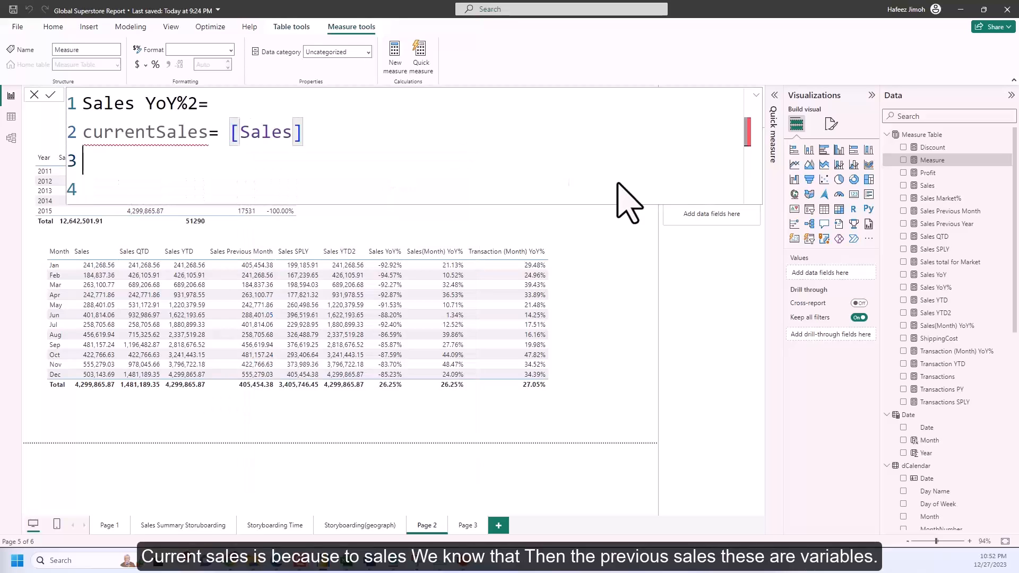
pyautogui.write('previo')
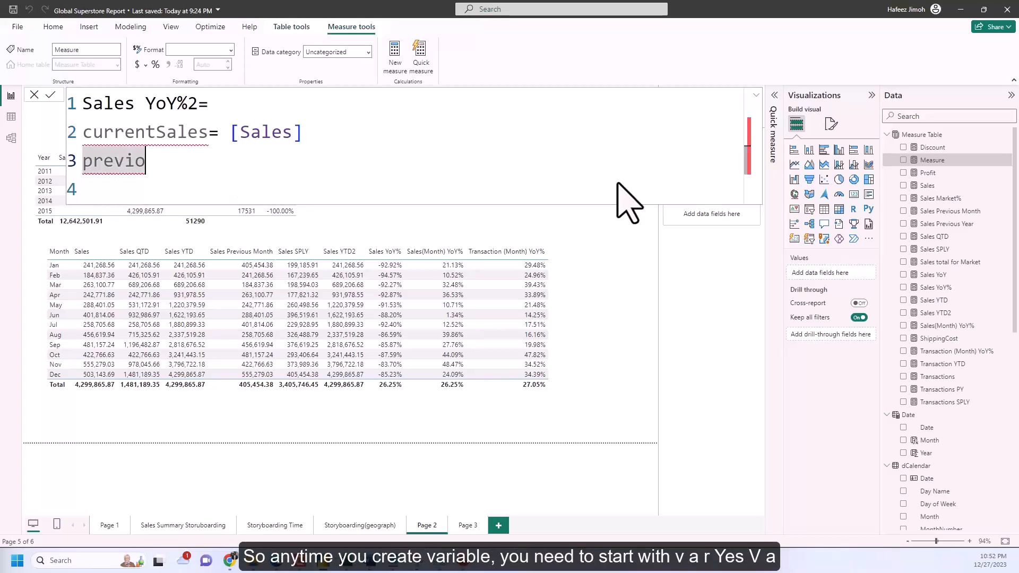
pyautogui.press('Up')
pyautogui.press('Home')
pyautogui.write('VAR')
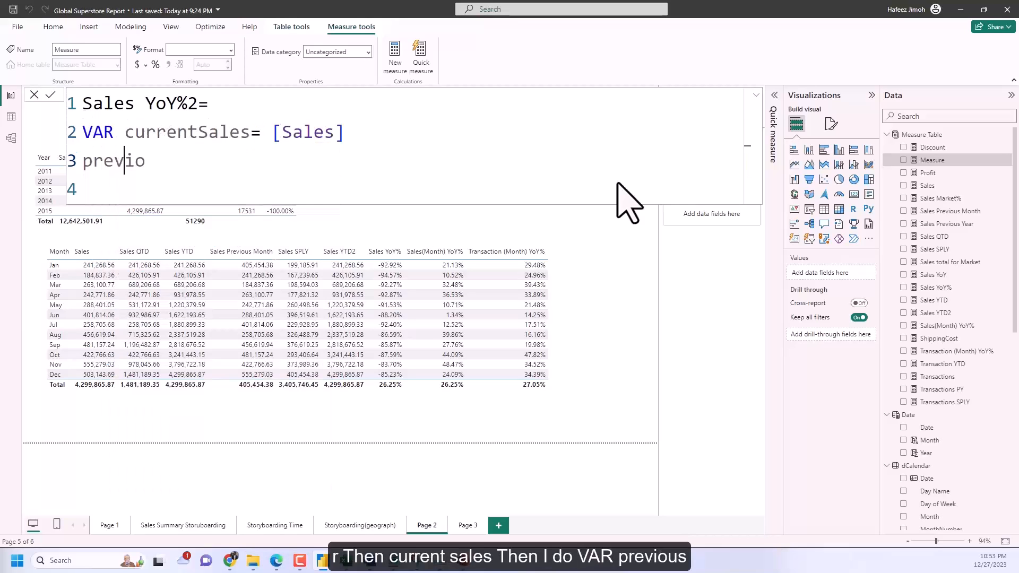
# Step: Declare the variable previousSales as [Sales SPLY] and begin another VAR line below it
pyautogui.press('Down')
pyautogui.press('Home')
pyautogui.write('VAR')
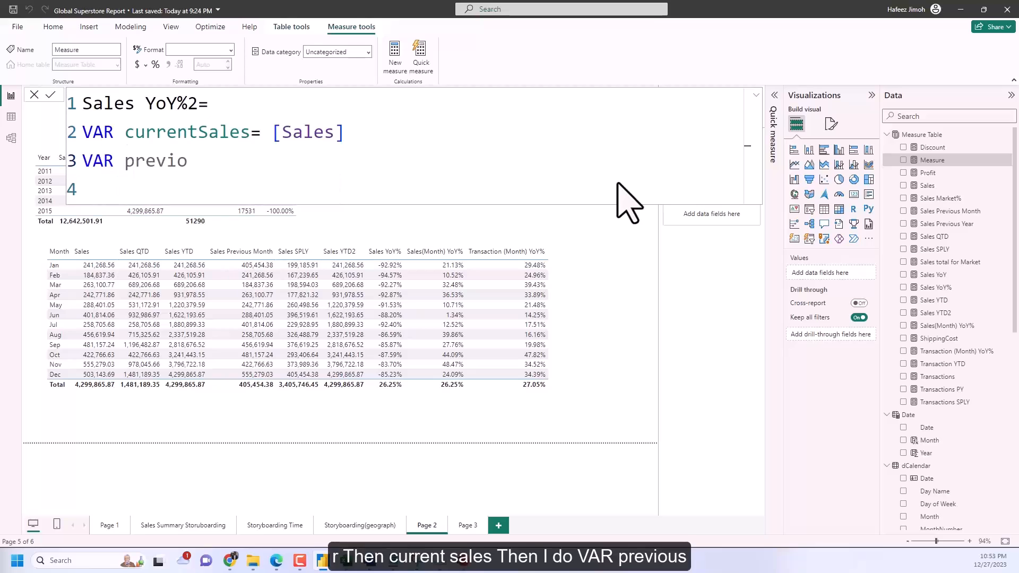
pyautogui.press('End')
pyautogui.write('usSales = ')
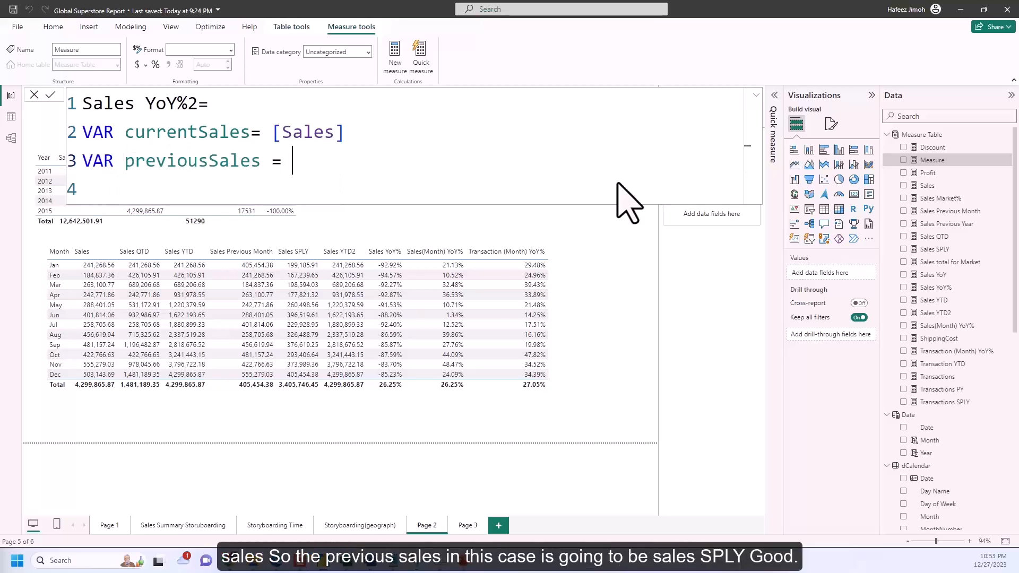
pyautogui.write('[')
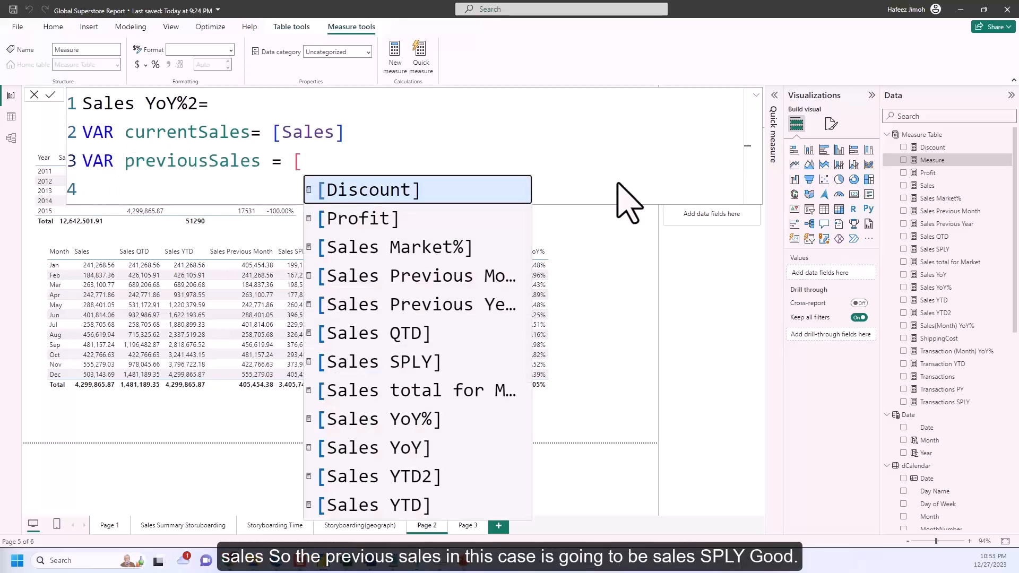
pyautogui.write('Sales SPLY]')
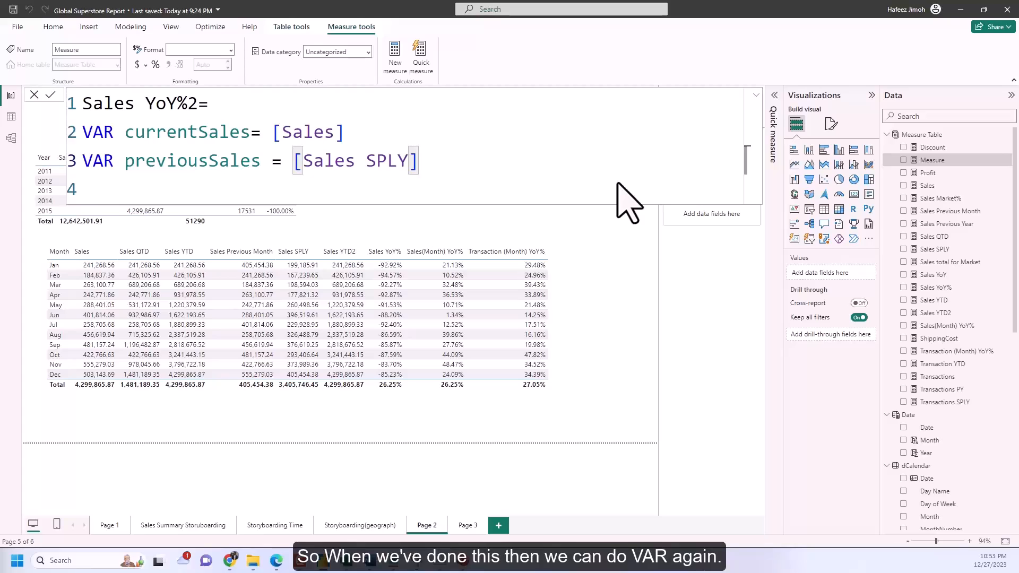
pyautogui.press('Return')
pyautogui.write('VAR')
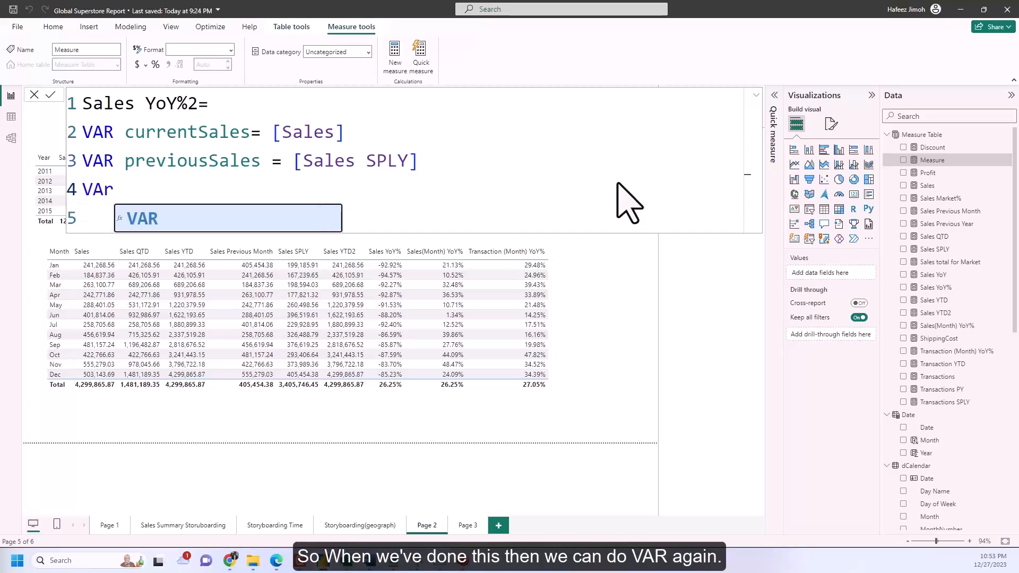
pyautogui.write(' current_sales')
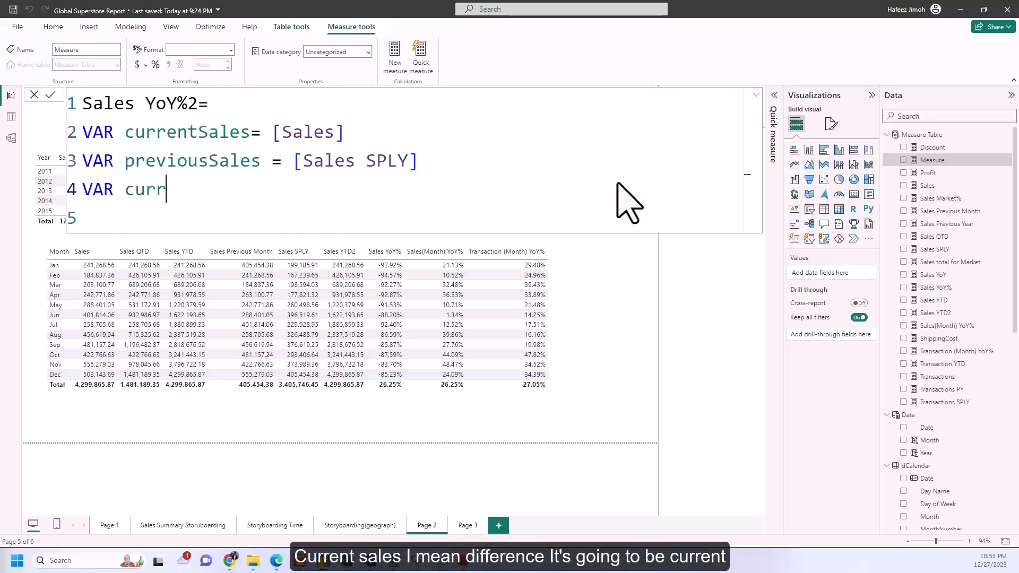
pyautogui.press('BackSpace')
pyautogui.press('BackSpace')
pyautogui.press('BackSpace')
pyautogui.press('BackSpace')
pyautogui.press('BackSpace')
pyautogui.press('BackSpace')
pyautogui.press('BackSpace')
pyautogui.press('BackSpace')
pyautogui.press('BackSpace')
pyautogui.press('BackSpace')
pyautogui.press('BackSpace')
pyautogui.press('BackSpace')
pyautogui.press('BackSpace')
# Step: Define the third variable as diffSales = currentSales-previousSales and add a new line
pyautogui.write('diffSales = ')
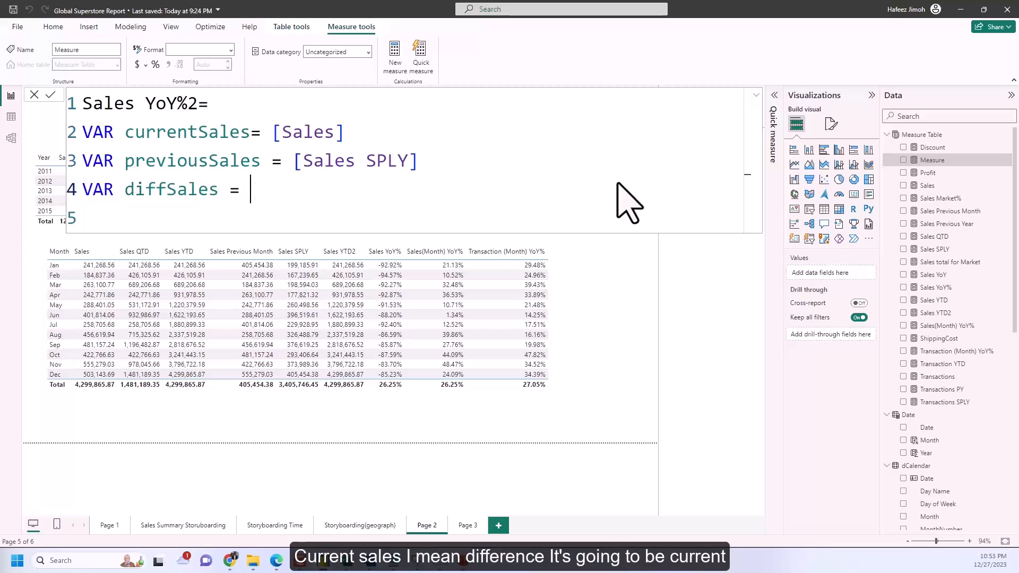
pyautogui.write('currentSales-pre')
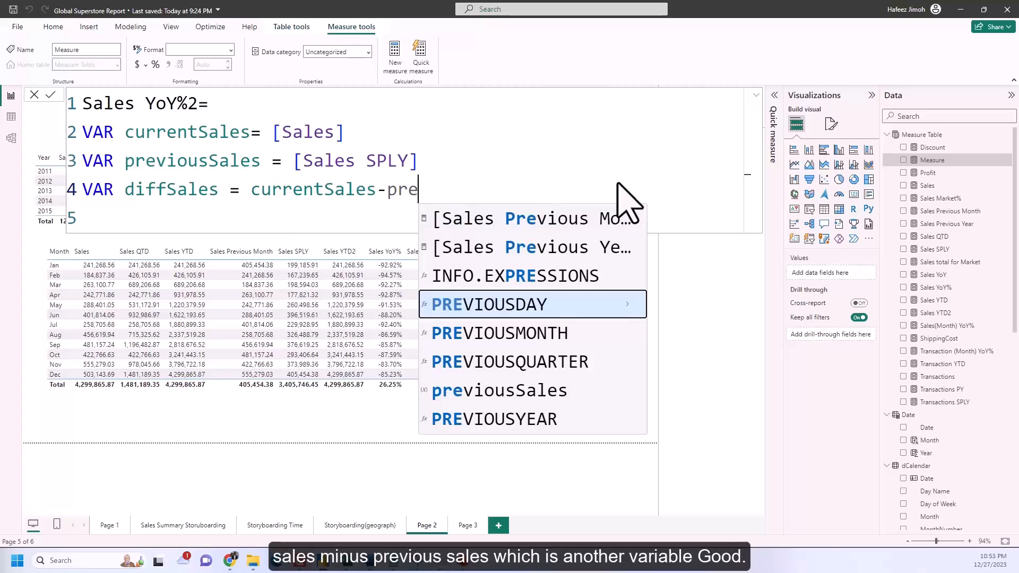
pyautogui.write('viousSales')
pyautogui.press('Return')
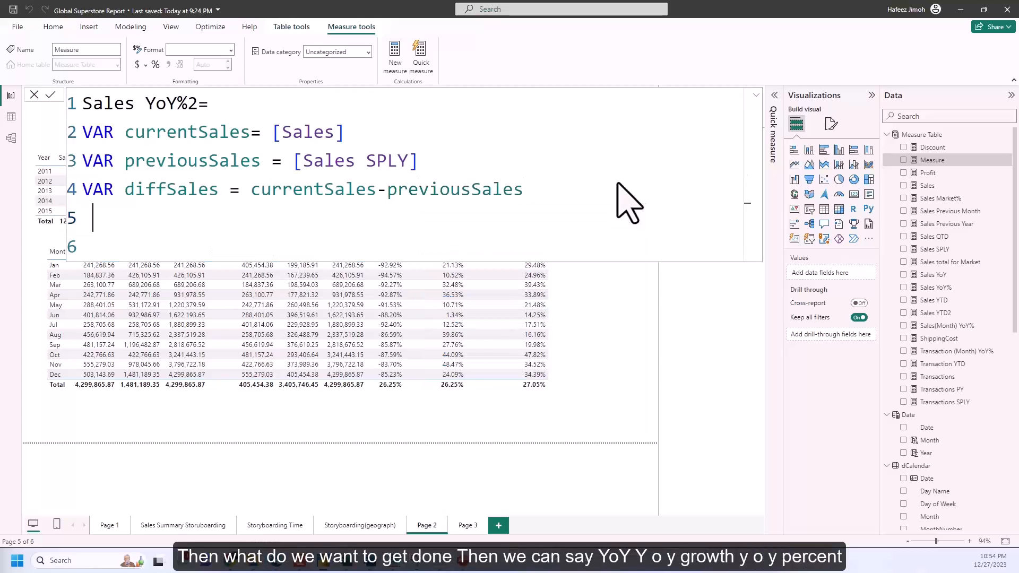
# Step: Declare the variable yoypercent as DIVIDE(diffSales,previousSales) on the line below diffSales
pyautogui.write('Y')
pyautogui.write('yoy')
pyautogui.write('percent = d')
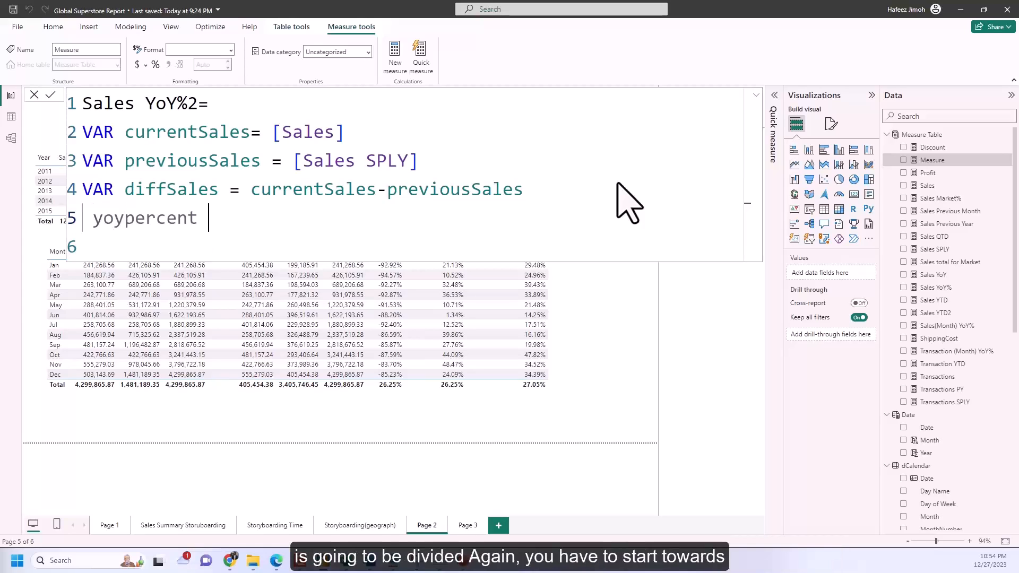
pyautogui.press('BackSpace')
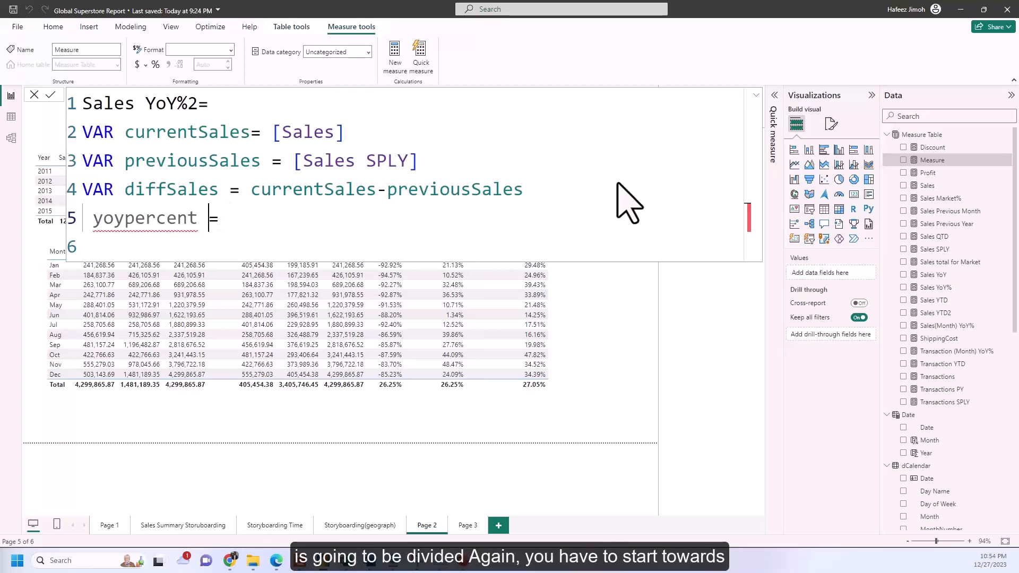
pyautogui.press('Home')
pyautogui.write('VAR')
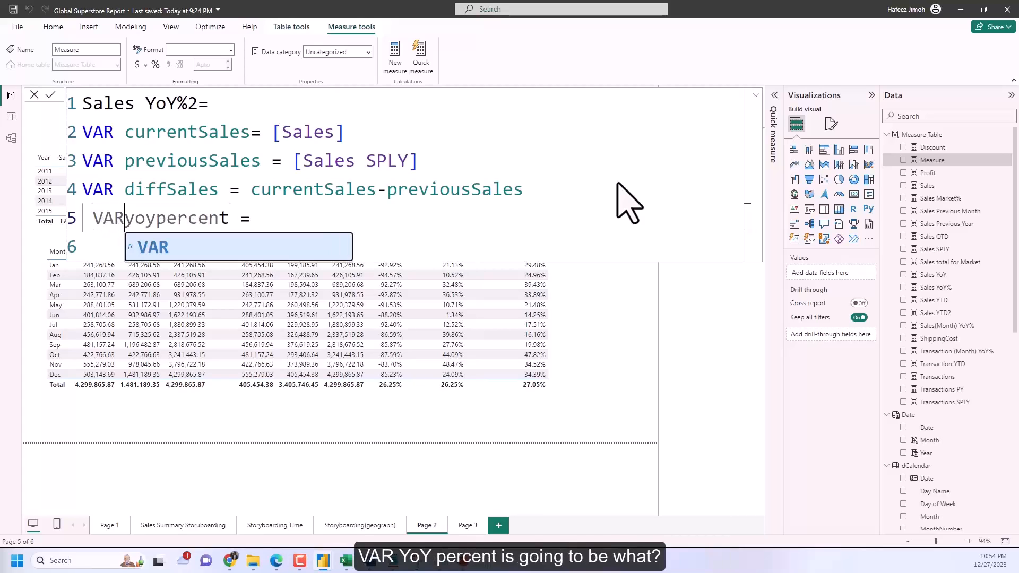
pyautogui.press('End')
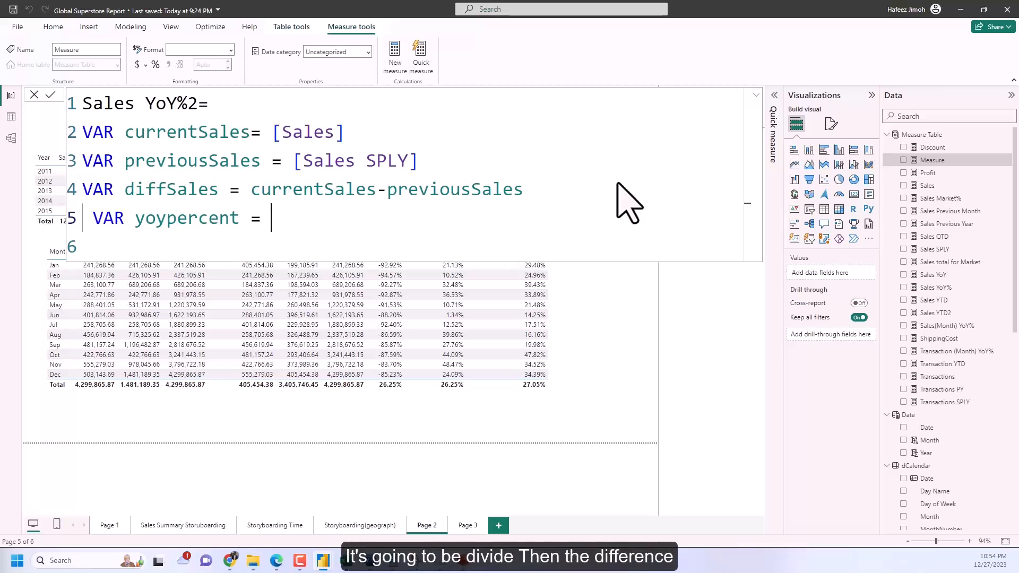
pyautogui.write('DIVIDE(diffSales,')
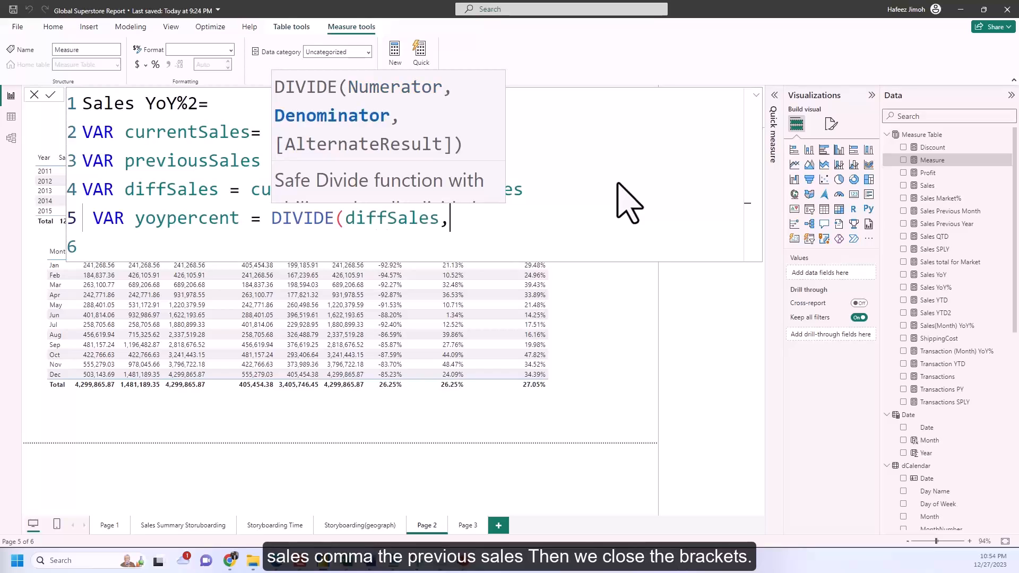
pyautogui.write('previousSales)')
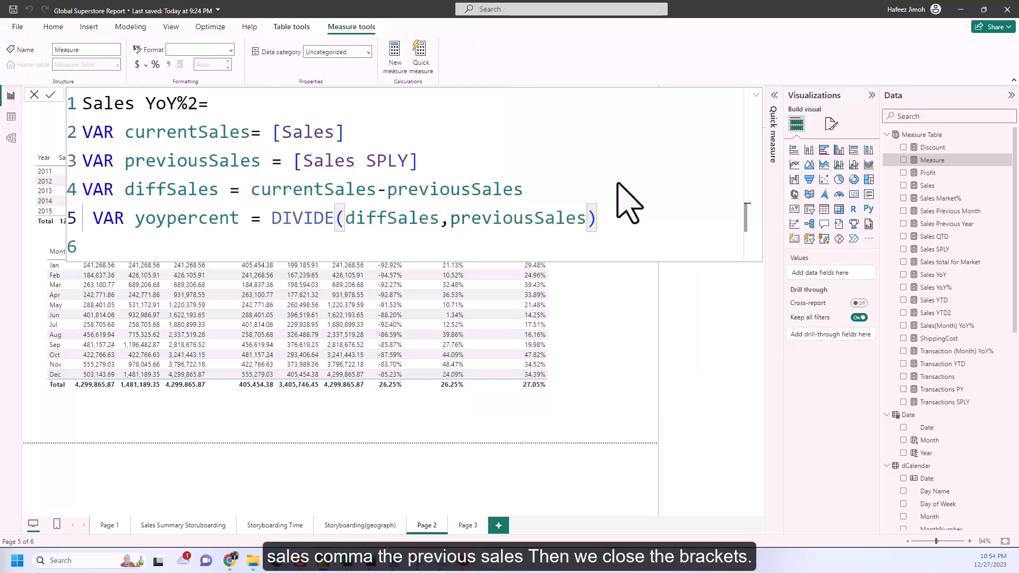
# Step: End the measure formula with a RETURN line that outputs yoypercent
pyautogui.press('Return')
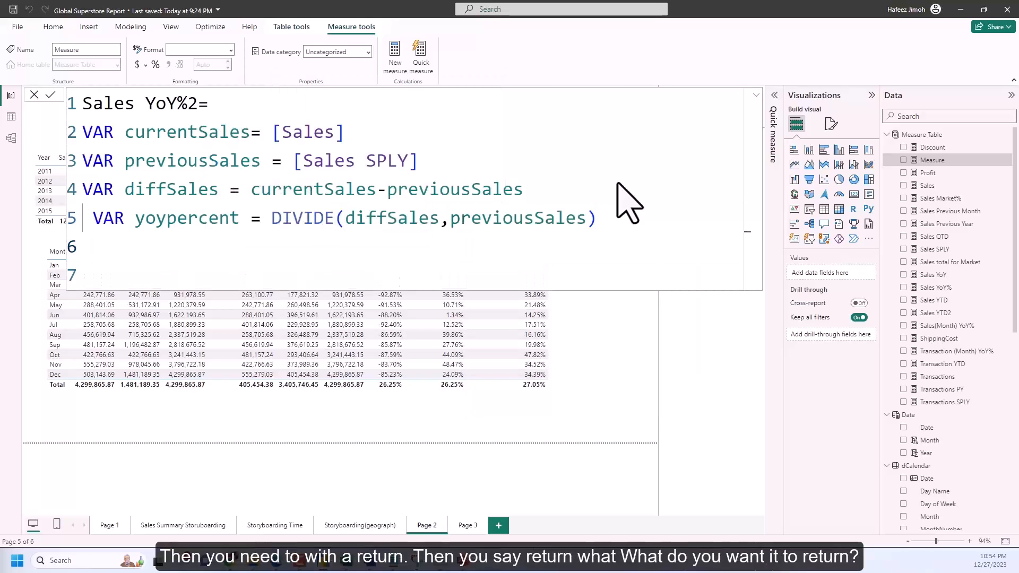
pyautogui.write('RETU')
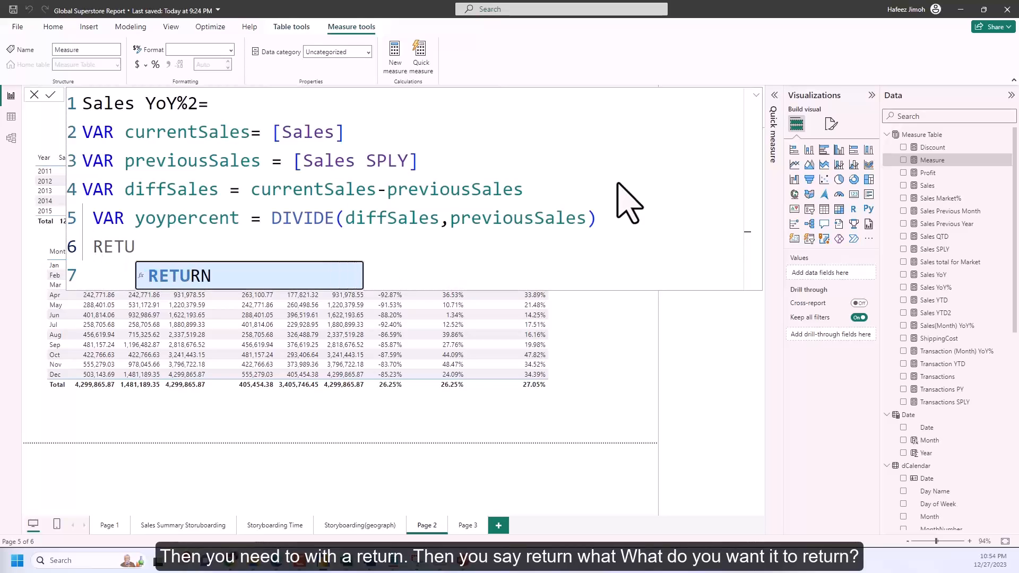
pyautogui.write('RN yoy')
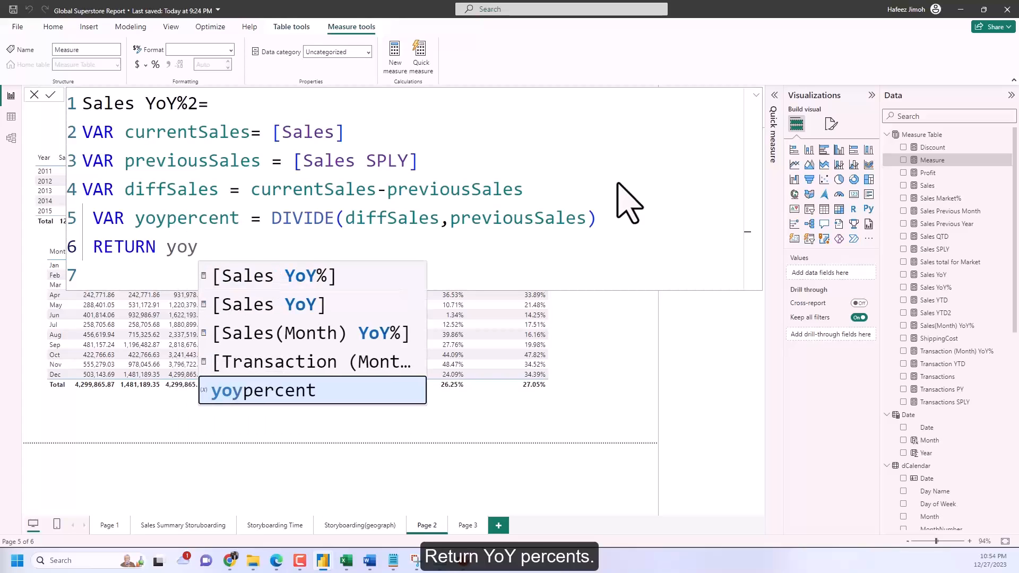
pyautogui.press('Tab')
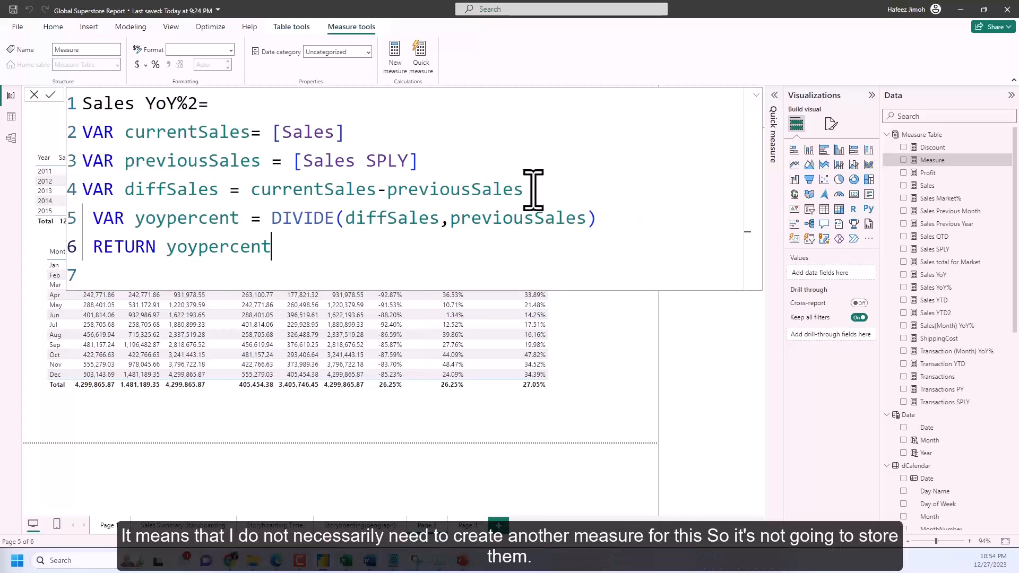
# Step: Review the formula's variable definitions, its RETURN line and the measure name
pyautogui.moveTo(637, 217); pyautogui.dragTo(82, 216)
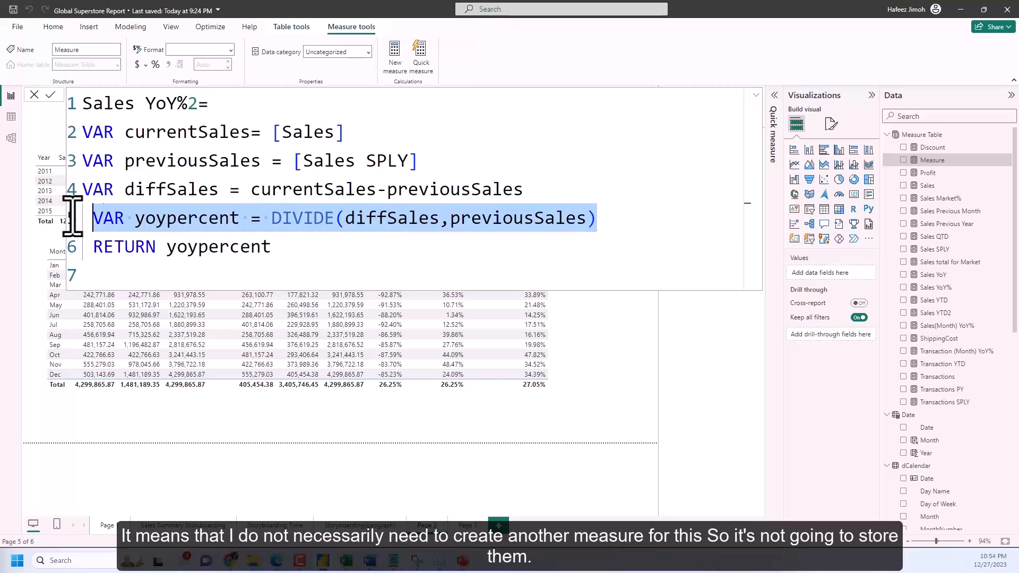
pyautogui.moveTo(525, 191); pyautogui.dragTo(93, 191)
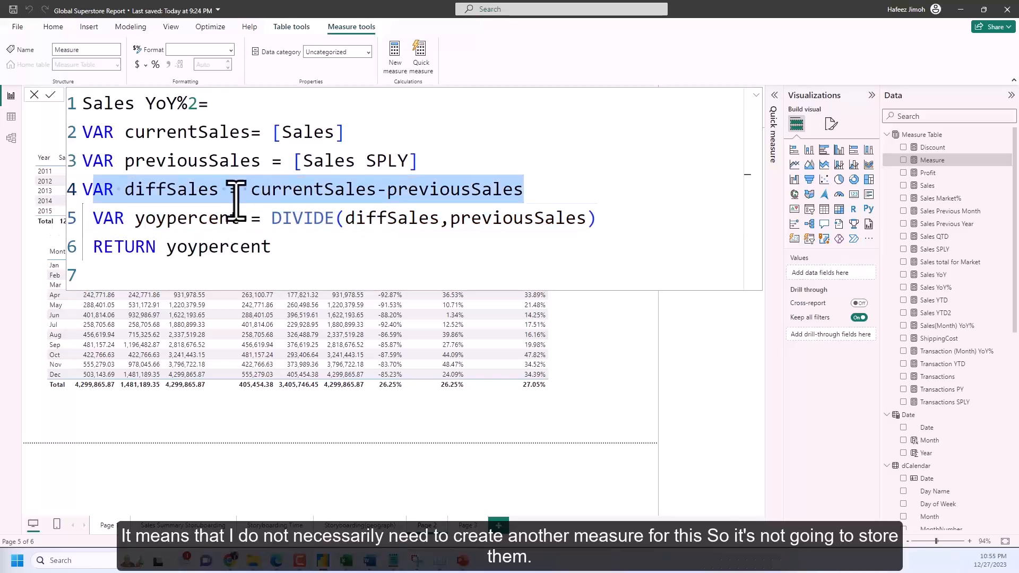
pyautogui.click(330, 133)
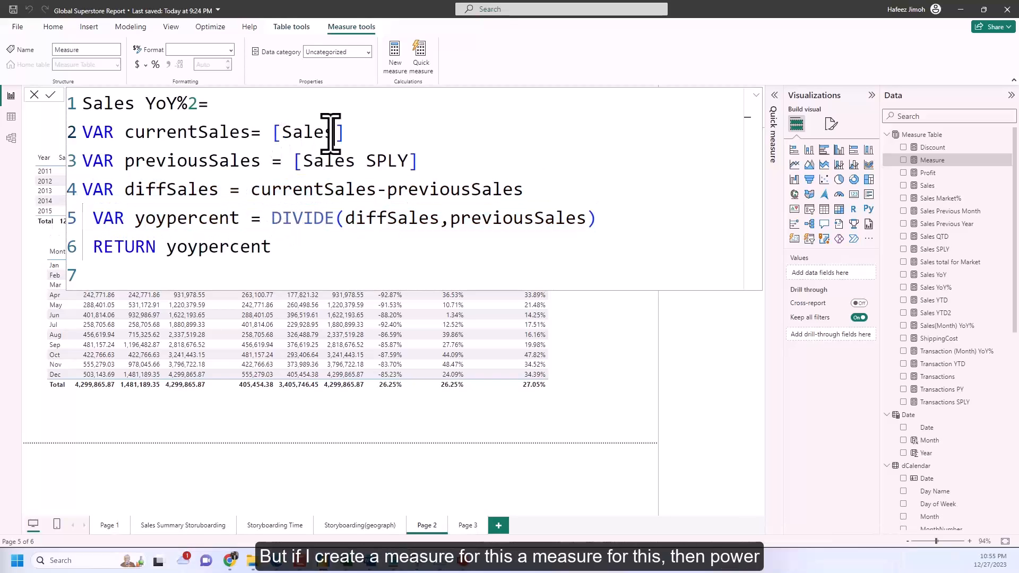
pyautogui.click(393, 162)
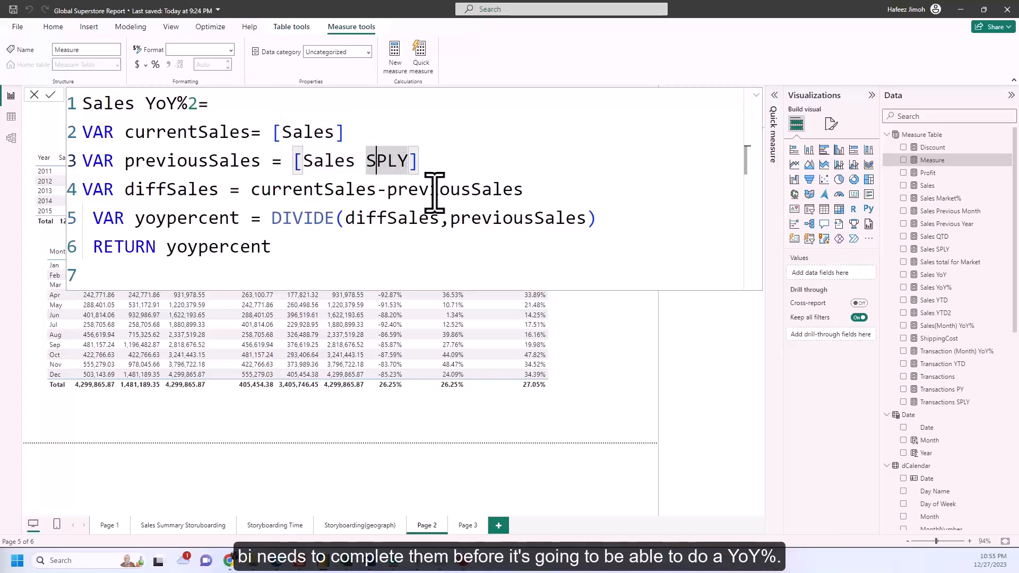
pyautogui.moveTo(319, 247); pyautogui.dragTo(191, 247)
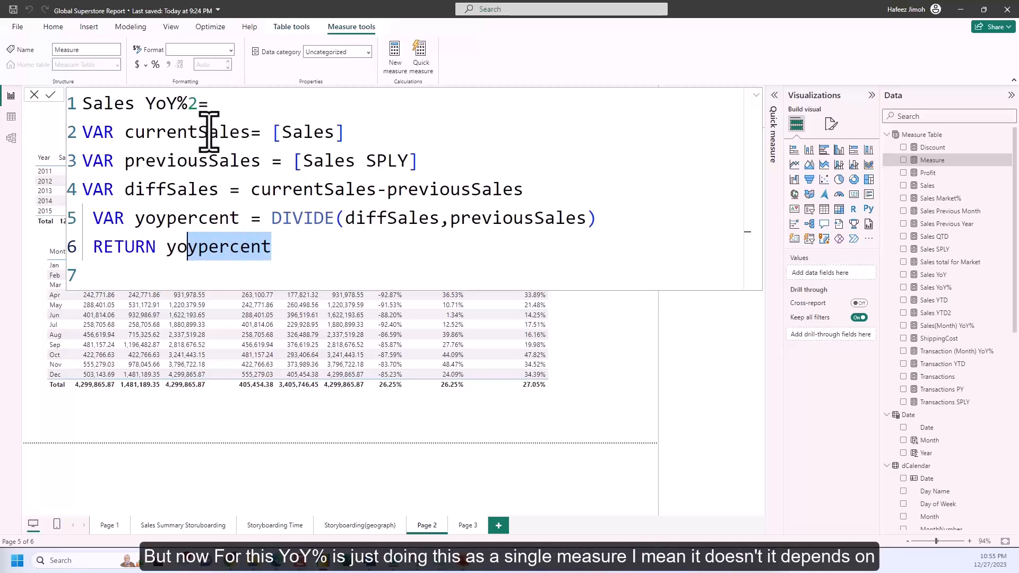
pyautogui.moveTo(175, 247); pyautogui.dragTo(189, 247)
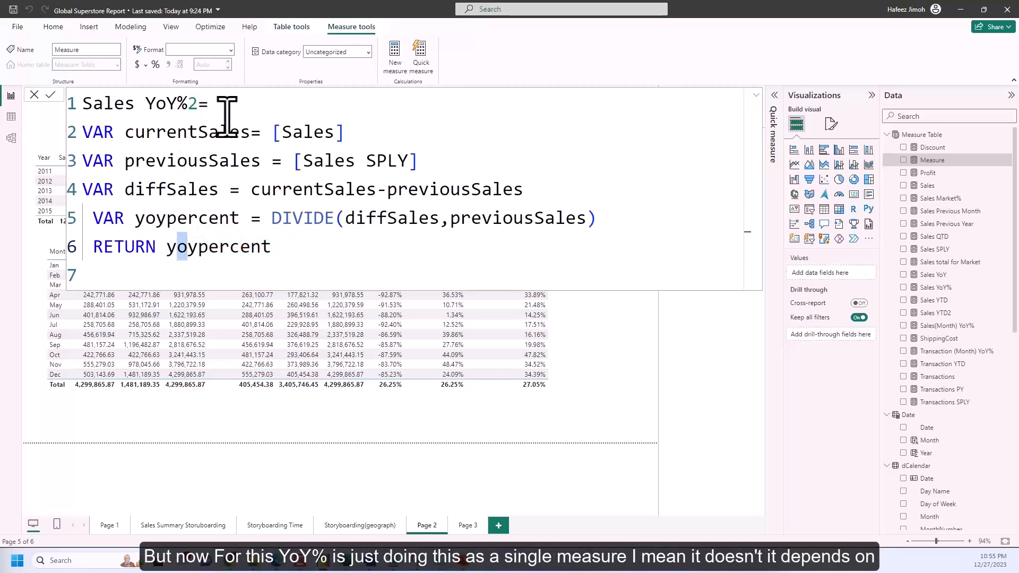
pyautogui.moveTo(229, 131); pyautogui.dragTo(250, 218)
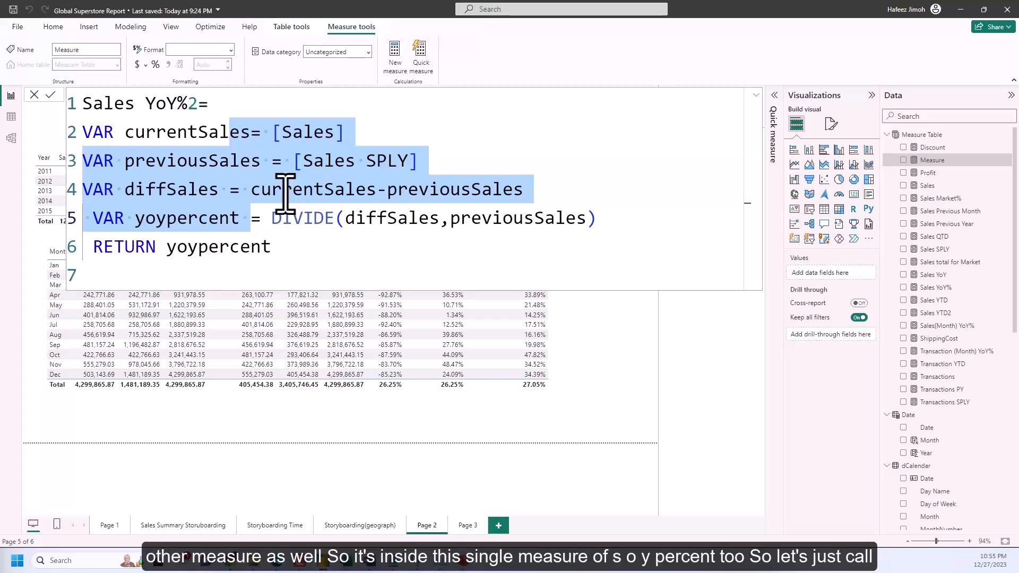
pyautogui.moveTo(211, 103); pyautogui.dragTo(59, 109)
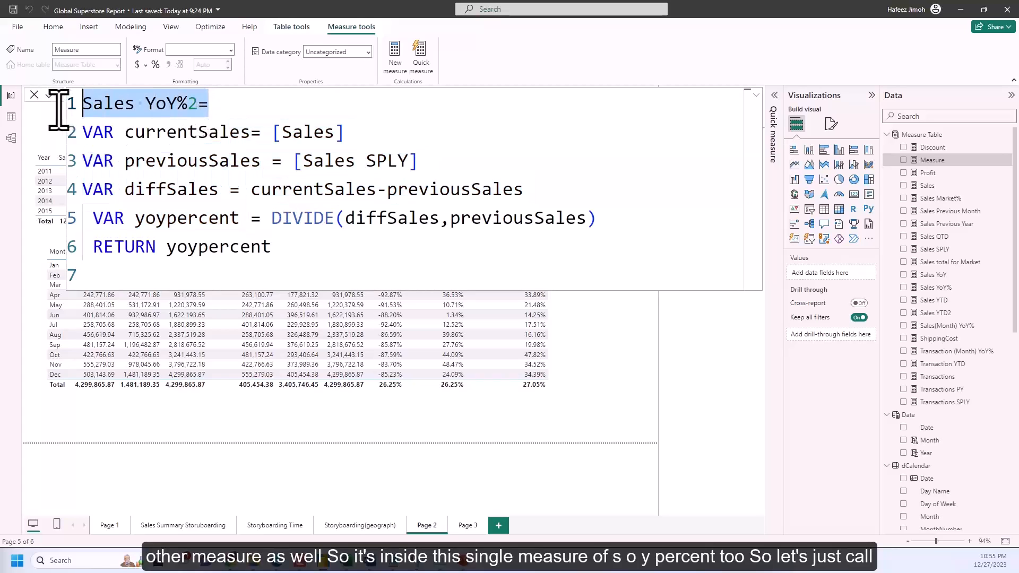
# Step: Rename the measure as Sales YoY2% in its formula, commit the measure and collapse the formula editor
pyautogui.doubleClick(170, 103)
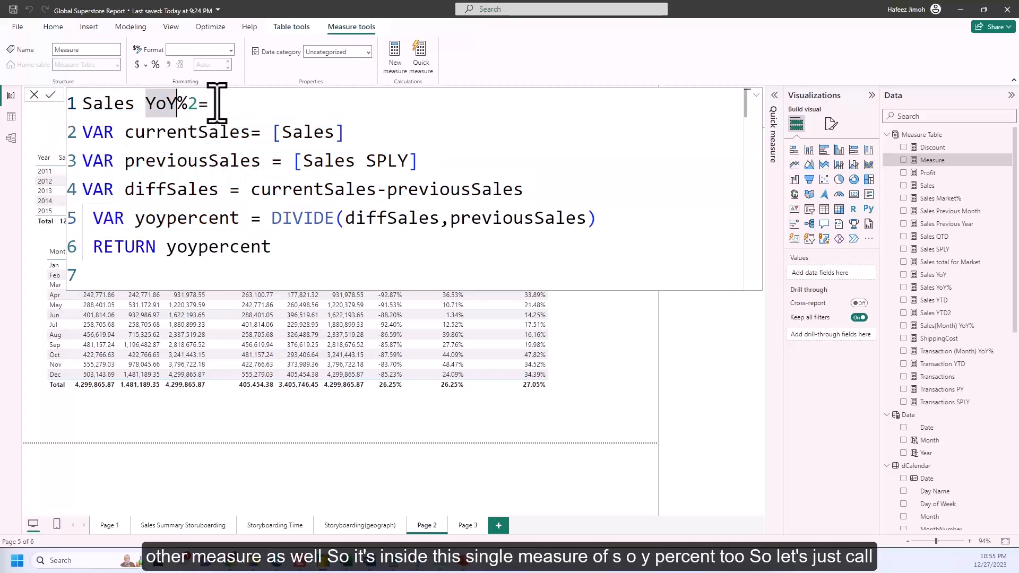
pyautogui.write('2')
pyautogui.press('Right')
pyautogui.press('Right')
pyautogui.press('BackSpace')
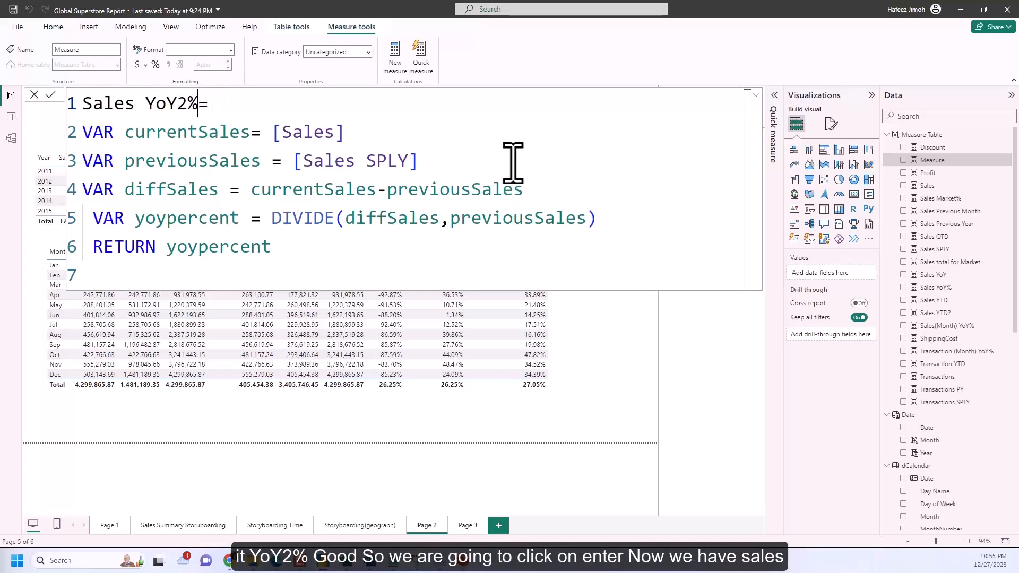
pyautogui.press('Return')
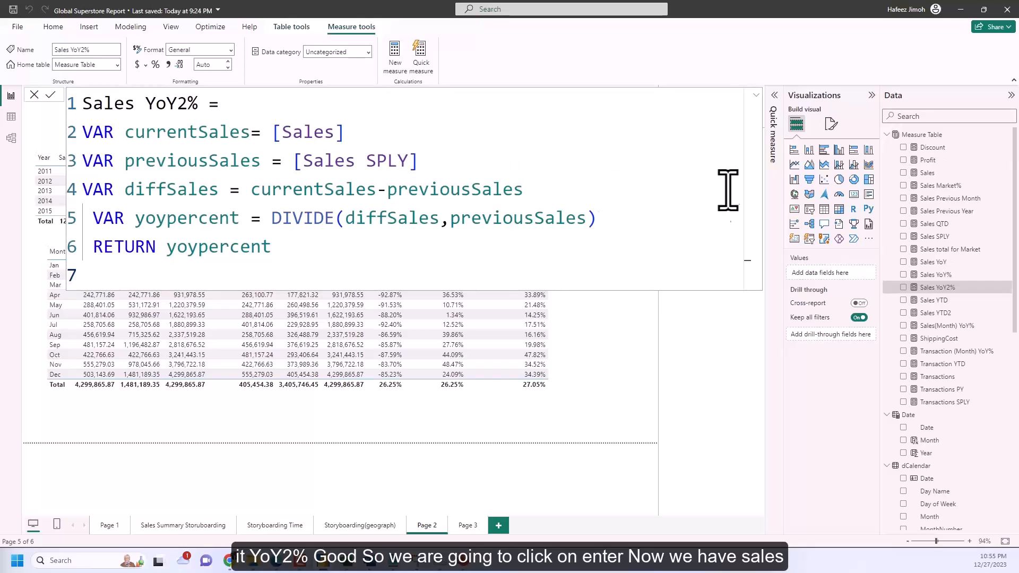
pyautogui.click(756, 96)
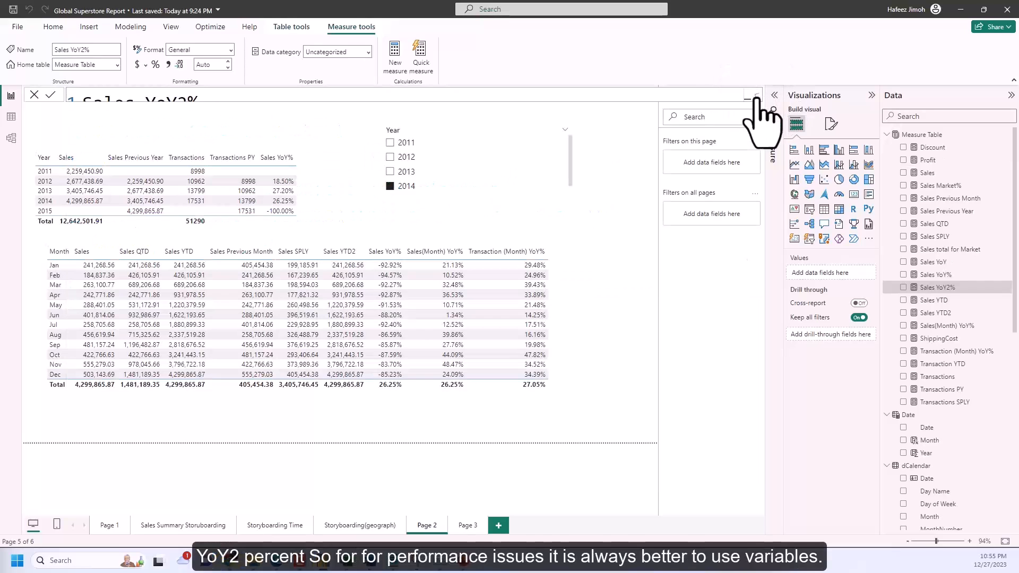
# Step: Widen the monthly sales table slightly and add the Sales YoY2% measure to it
pyautogui.click(582, 310)
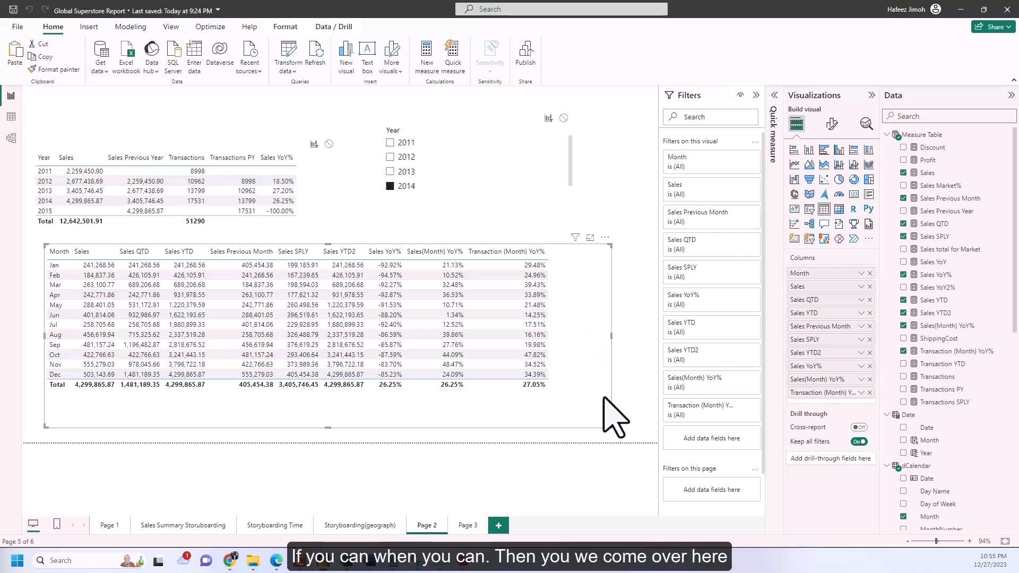
pyautogui.moveTo(611, 427); pyautogui.dragTo(634, 427)
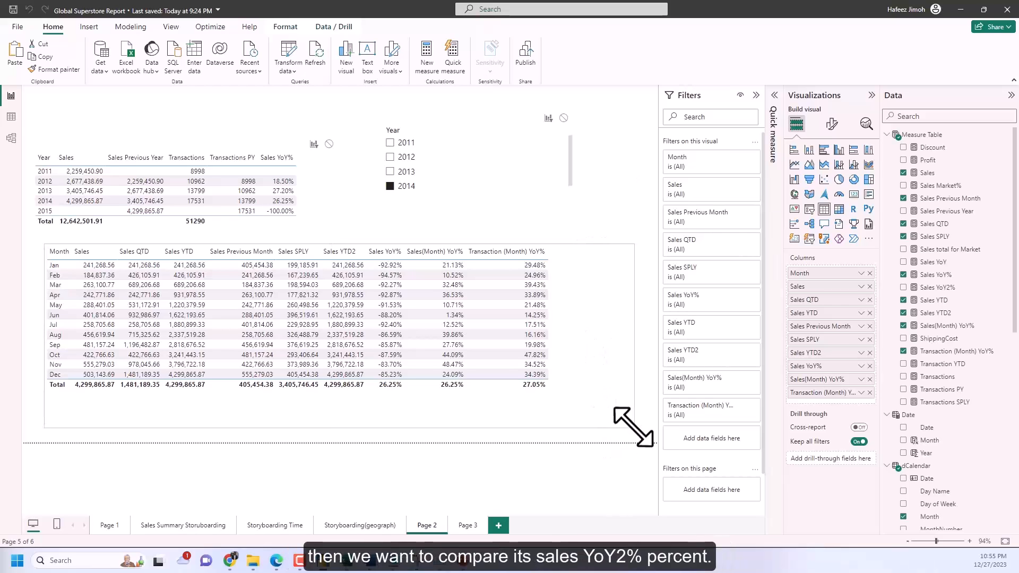
pyautogui.click(904, 288)
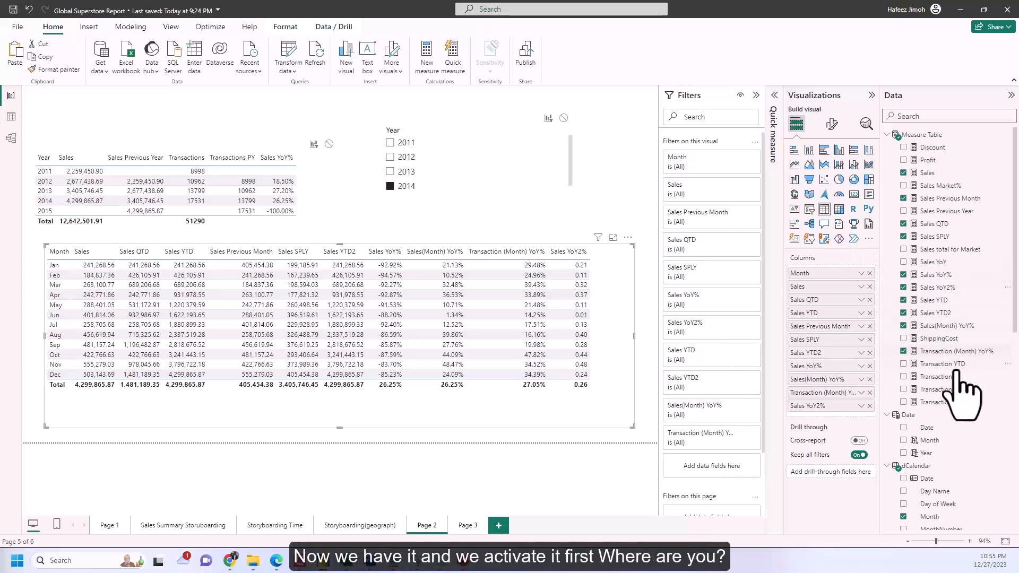
# Step: Format the Sales YoY2% measure as a percentage and move its column directly after Sales YoY% in the monthly table
pyautogui.click(951, 288)
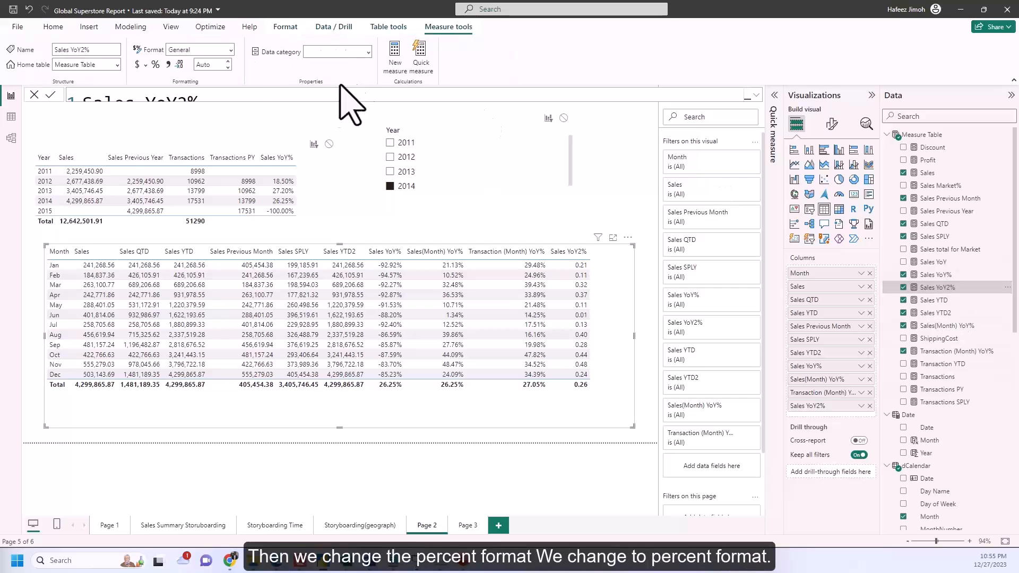
pyautogui.click(156, 64)
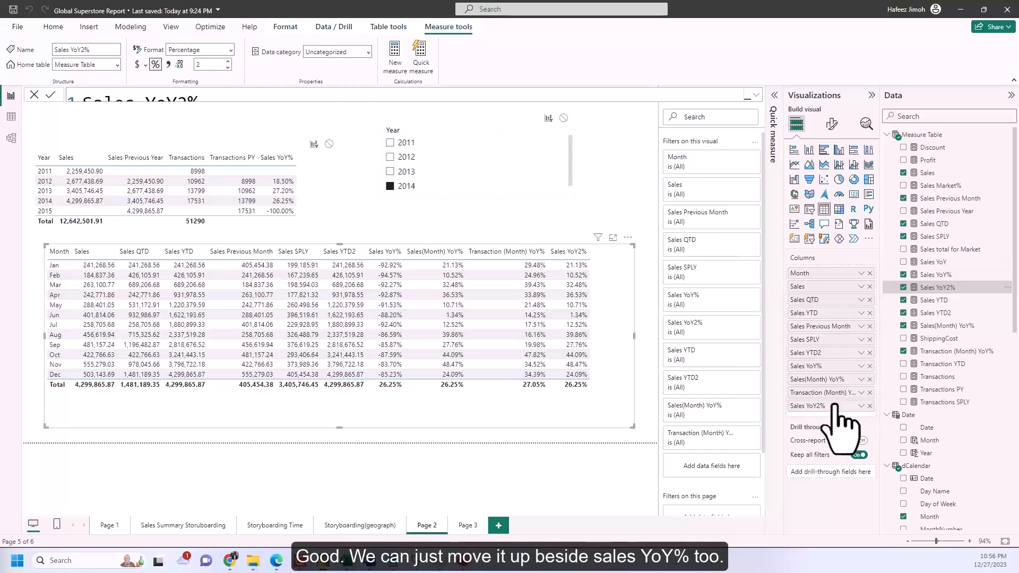
pyautogui.moveTo(835, 407); pyautogui.dragTo(798, 372)
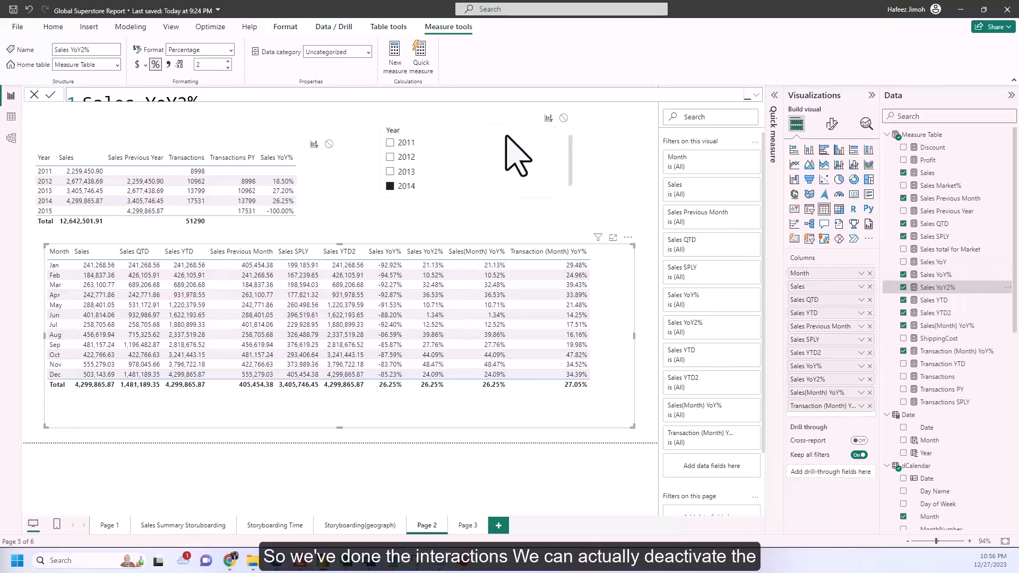
# Step: Turn off Edit interactions for the Year slicer and select 2012 in the slicer
pyautogui.click(539, 172)
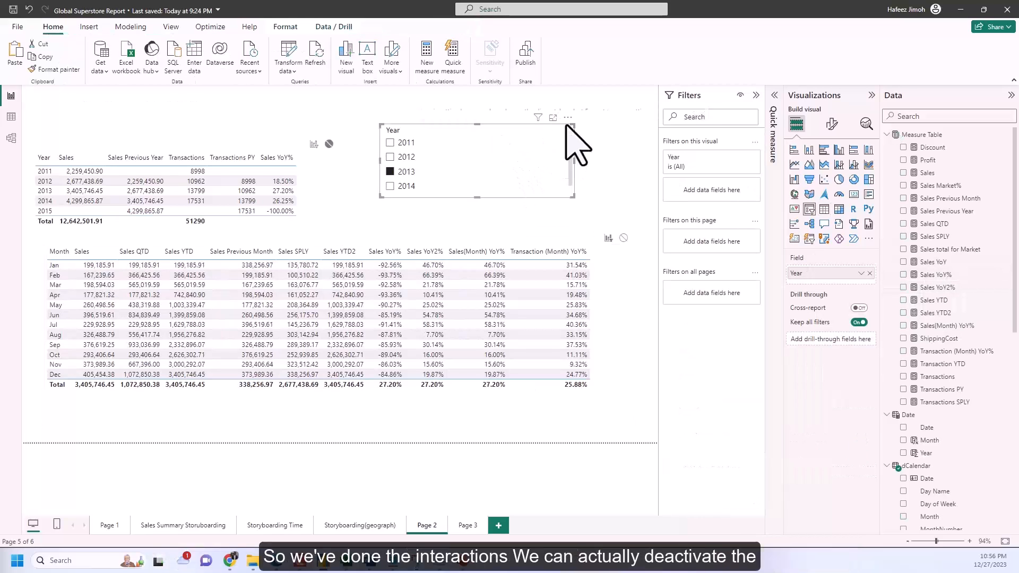
pyautogui.click(550, 172)
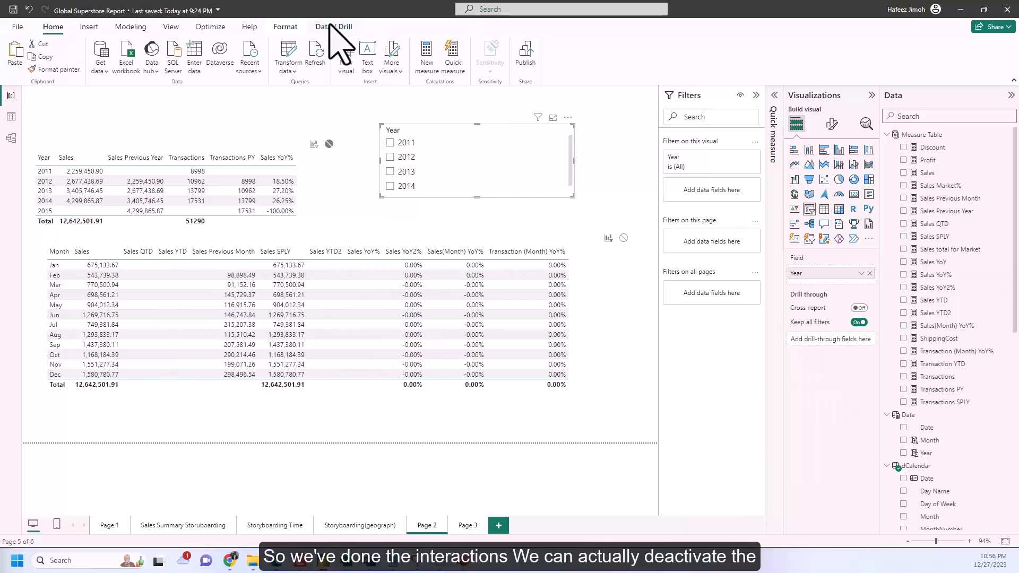
pyautogui.click(286, 28)
pyautogui.click(34, 56)
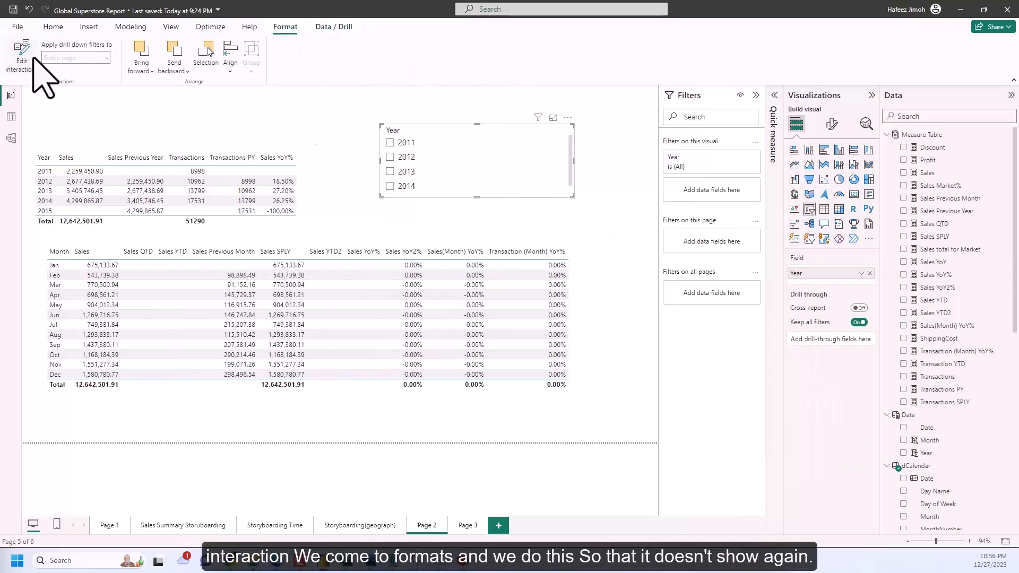
pyautogui.click(648, 231)
pyautogui.click(390, 157)
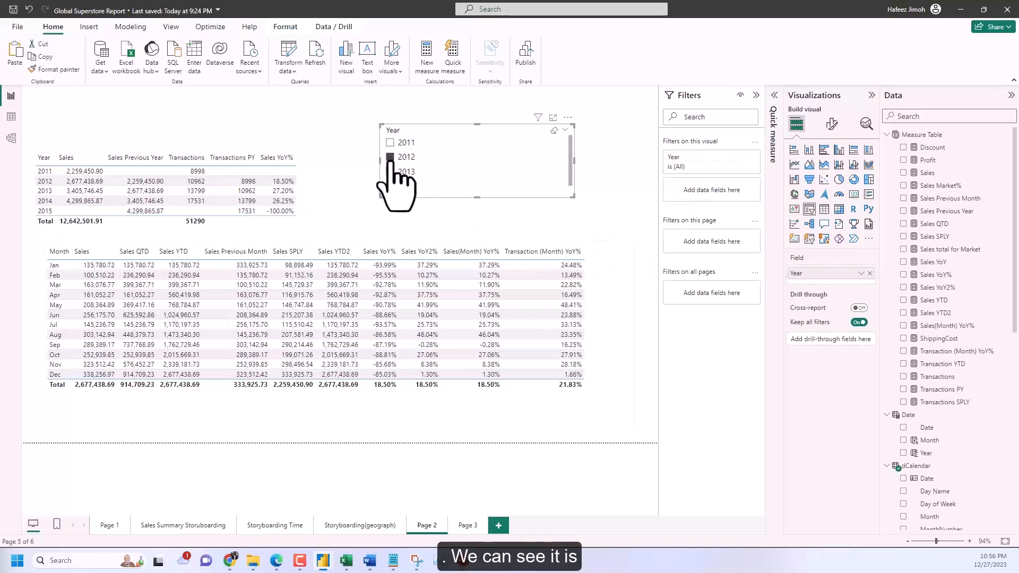